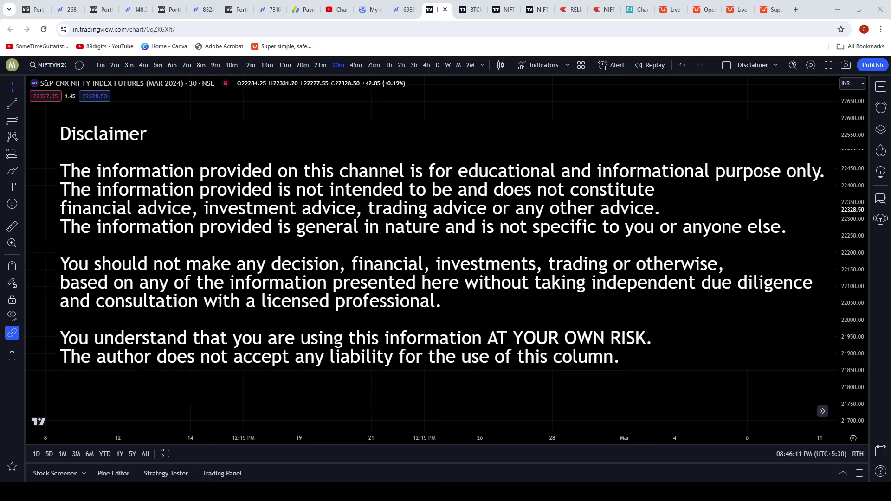
Bring up the Nifty 50 five-minute chart and unhide the MAST Trend indicator
click(536, 9)
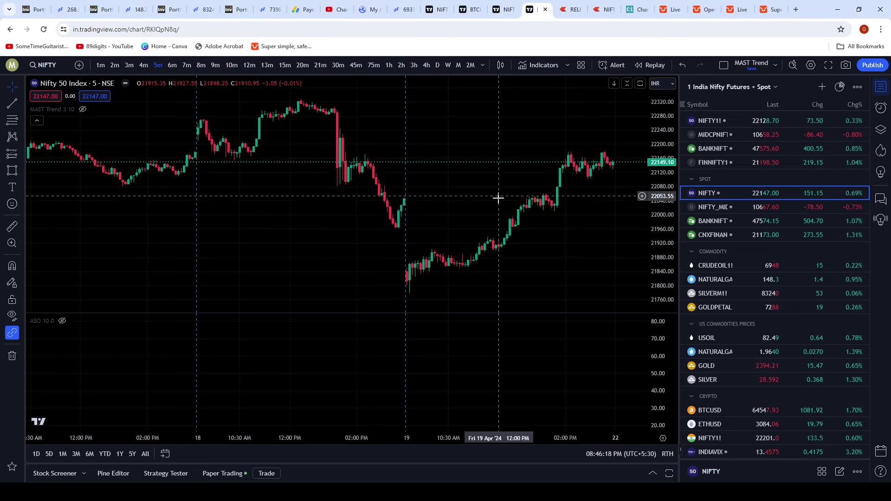
click(811, 65)
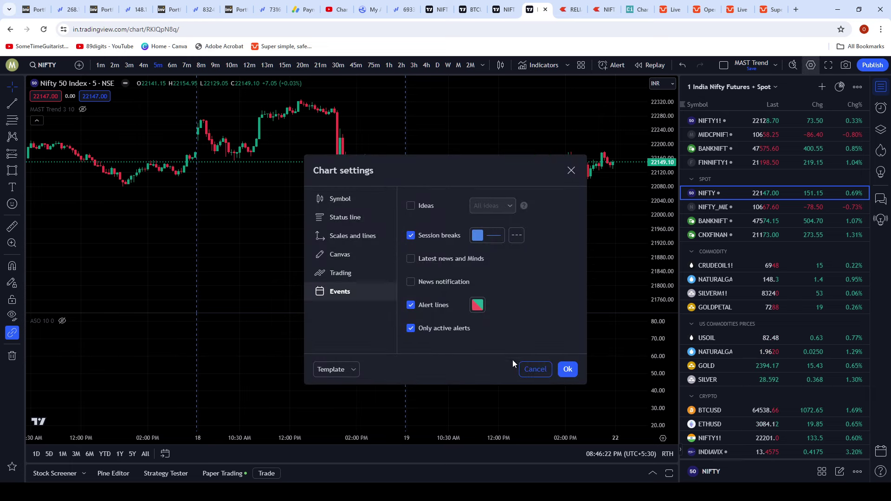
click(535, 370)
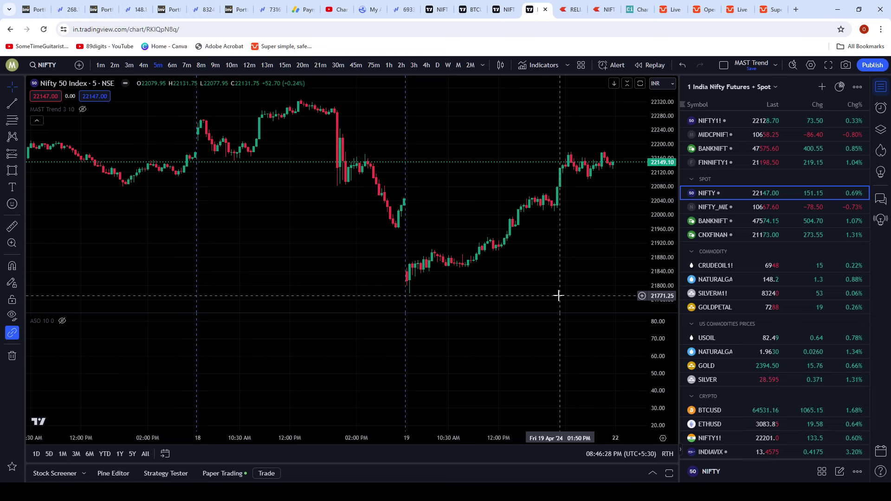
click(80, 108)
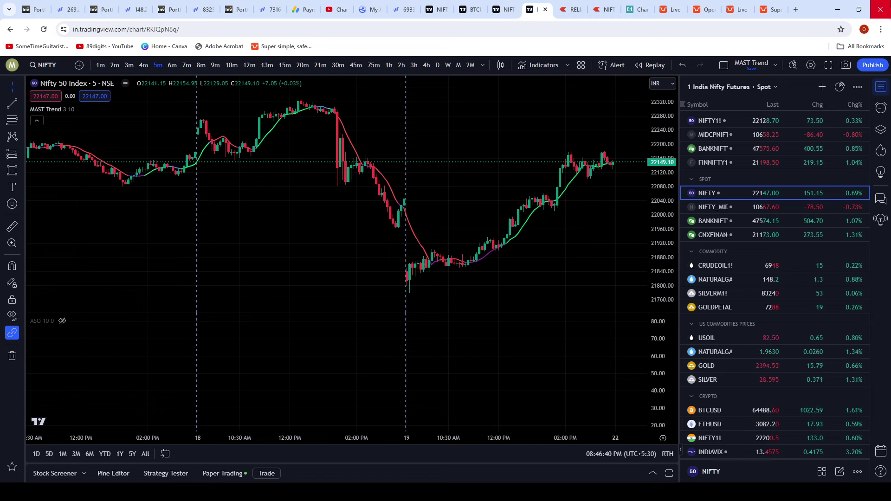
mouse_move(95, 108)
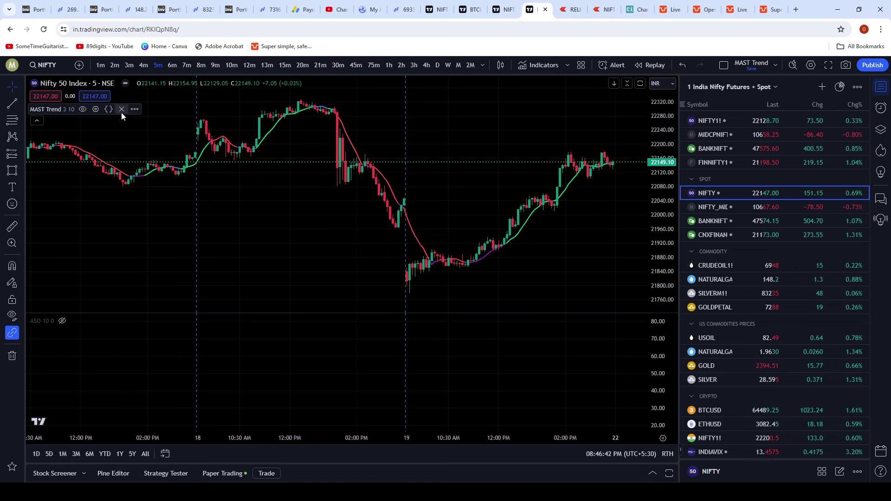
click(134, 109)
key(Escape)
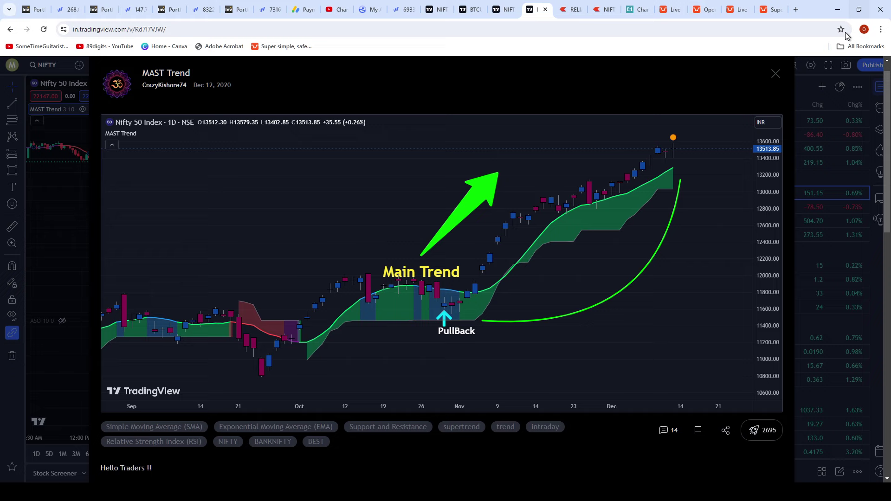
click(775, 73)
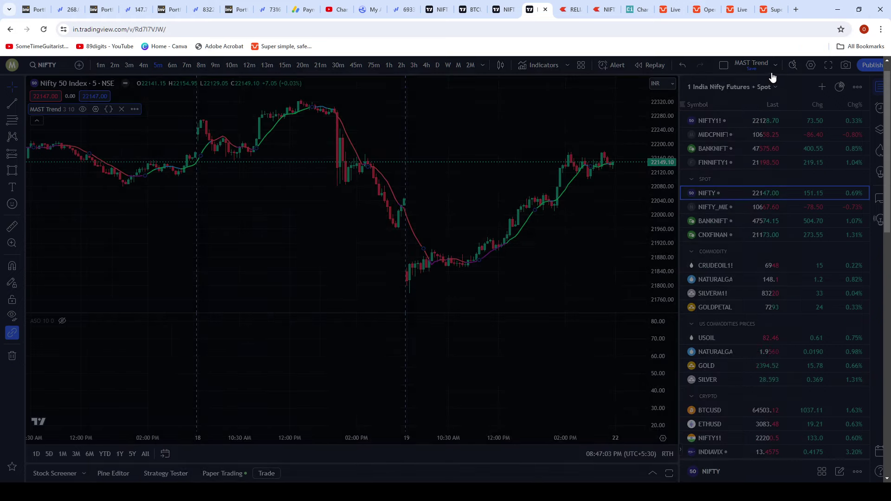
Reset the MAST Trend indicator to its default settings
click(96, 110)
scroll(456, 354, down, 2)
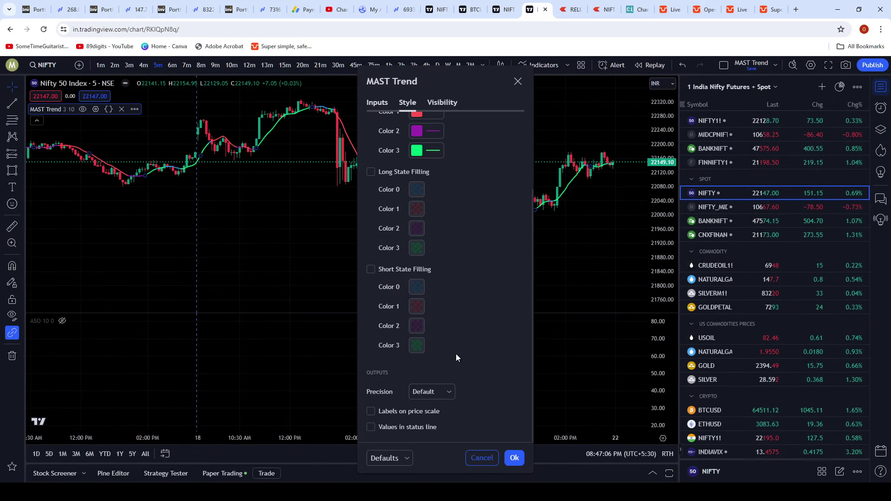
click(398, 457)
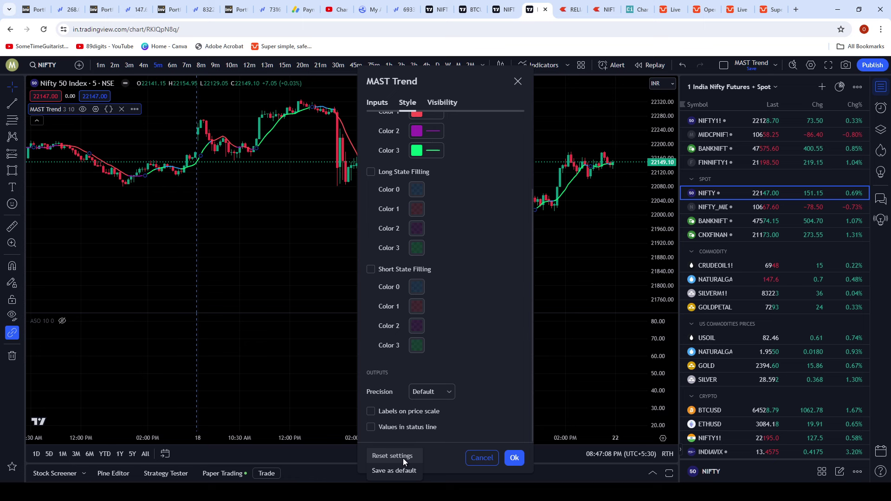
click(402, 456)
click(483, 458)
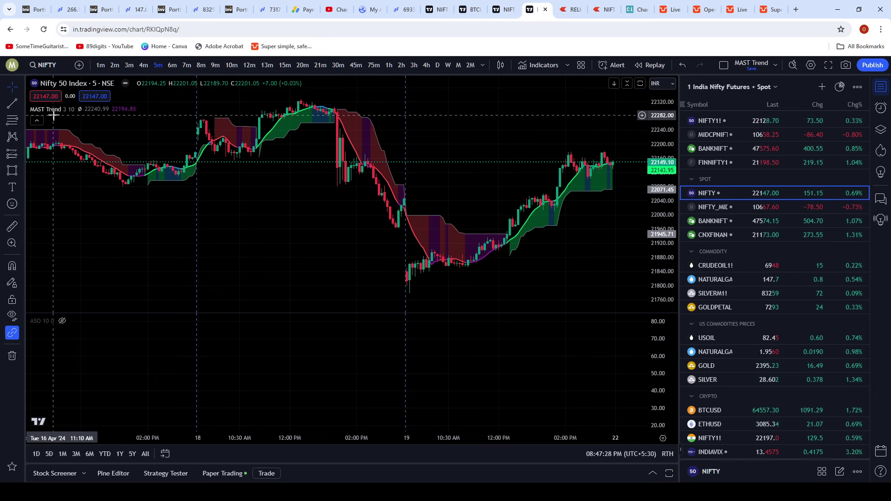
Turn off MAST Trend's Long/Short State Filling, price-scale labels and first two plots, and apply
click(95, 109)
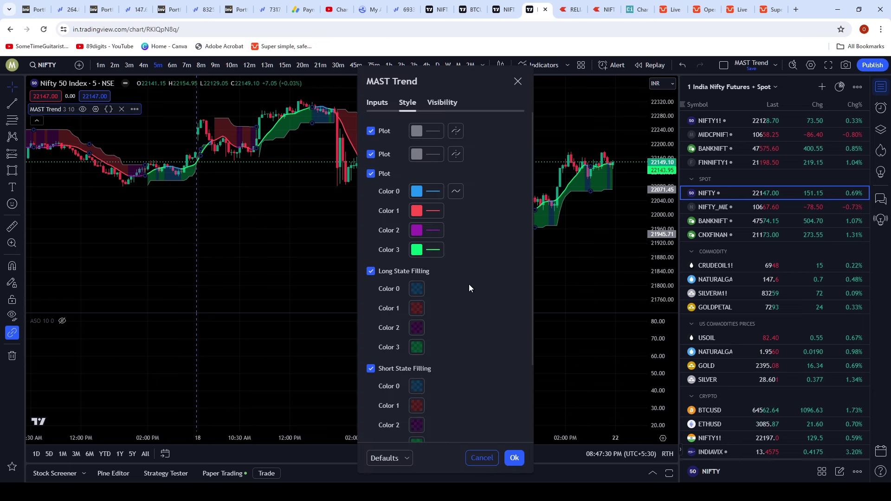
click(372, 272)
click(371, 369)
scroll(409, 353, down, 2)
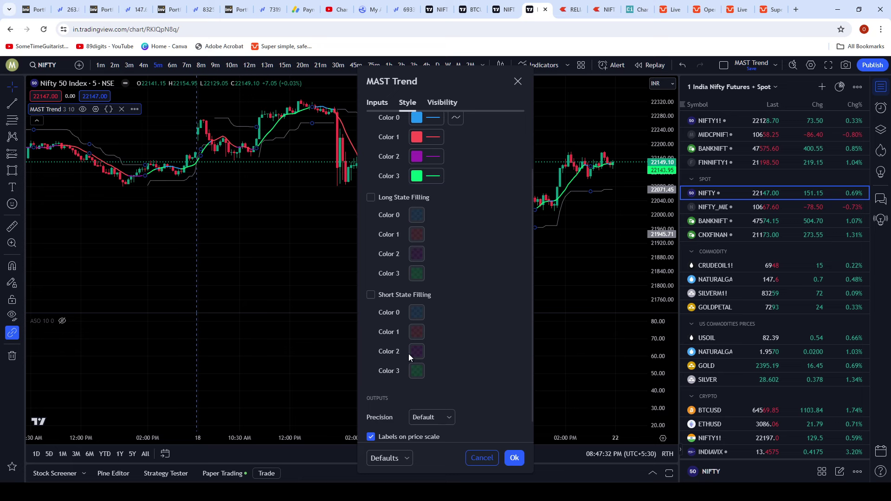
scroll(408, 354, down, 1)
click(371, 412)
scroll(464, 344, up, 2)
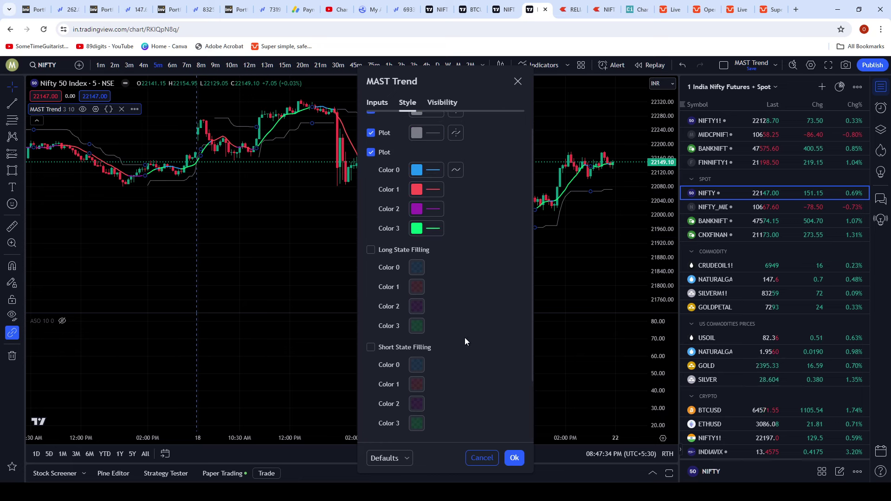
scroll(465, 340, up, 1)
drag(461, 82, 640, 58)
click(549, 108)
click(549, 131)
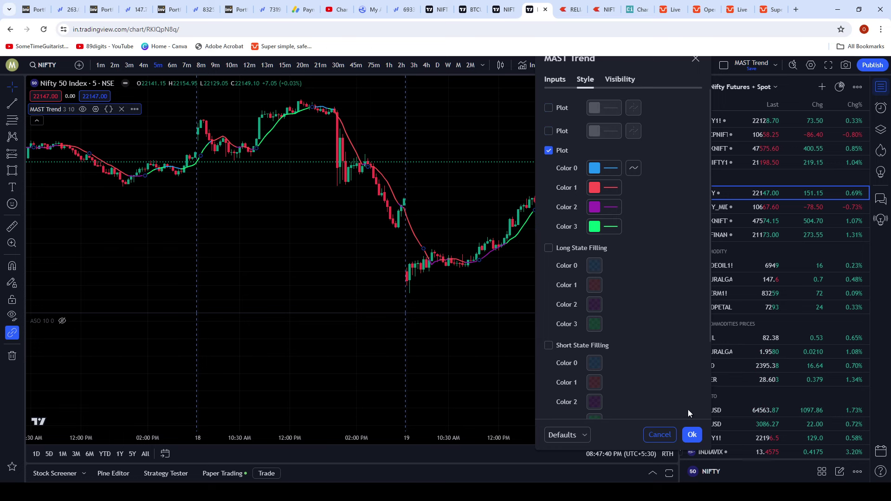
click(691, 436)
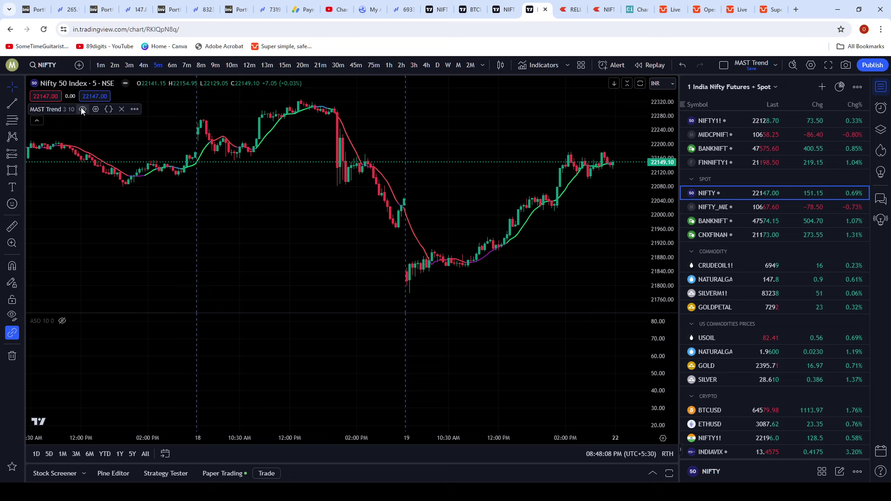
Preview MAST Trend with Long and Short State Filling on, then turn both off again
click(96, 110)
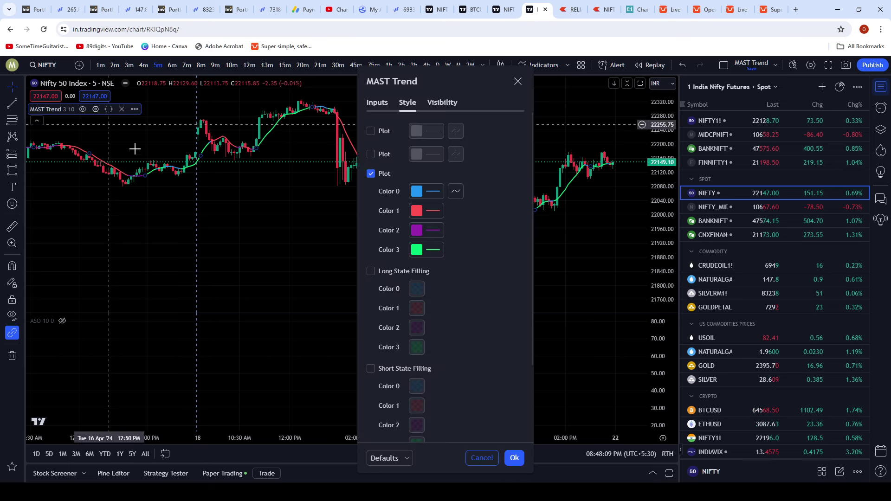
click(370, 271)
click(371, 369)
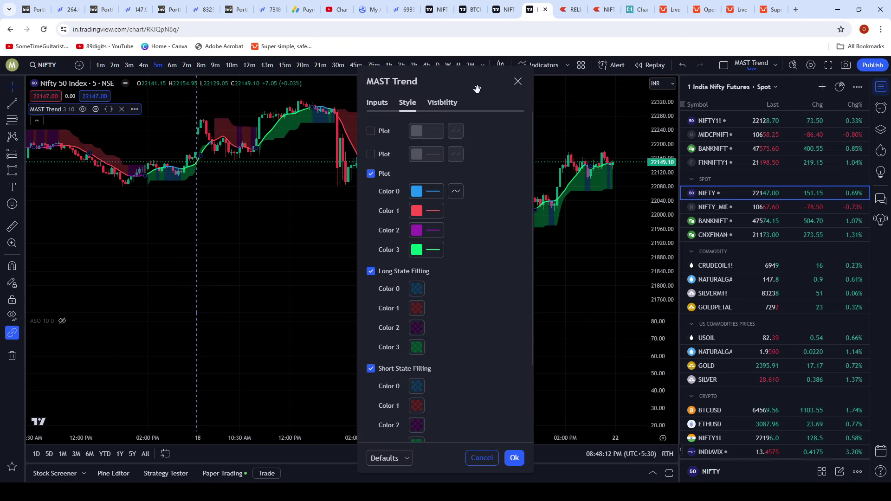
drag(477, 88, 313, 67)
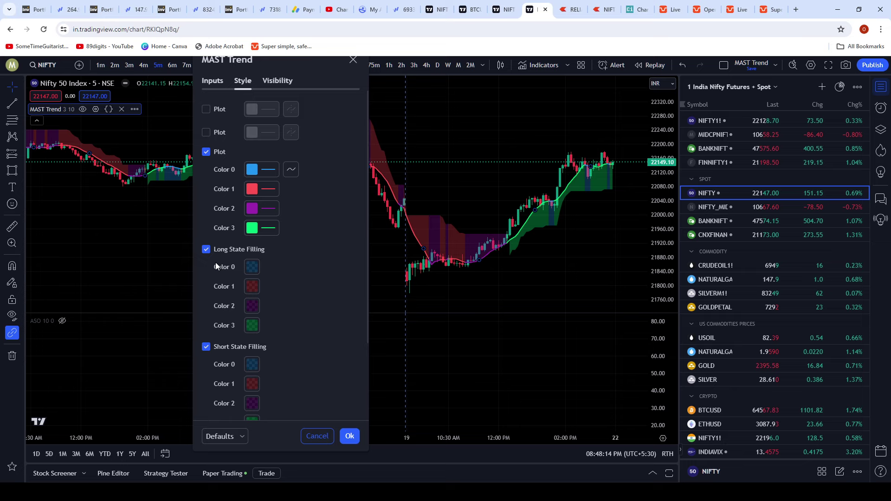
click(206, 250)
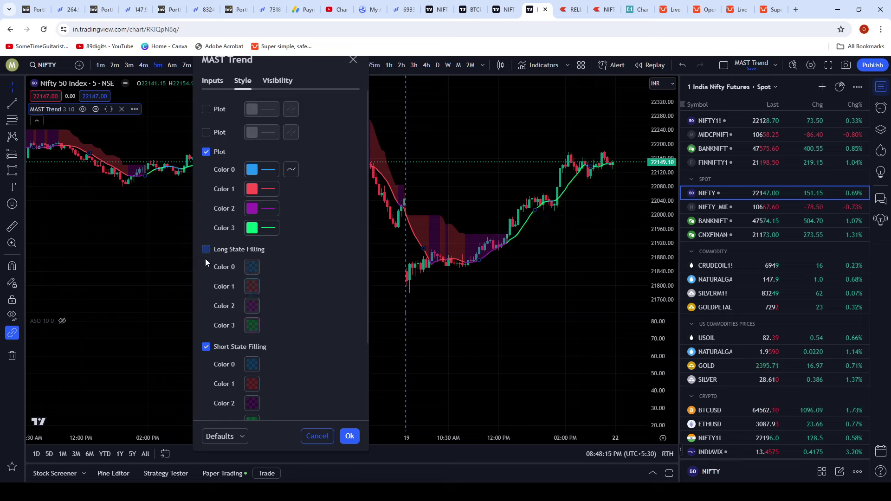
click(206, 347)
scroll(322, 334, down, 3)
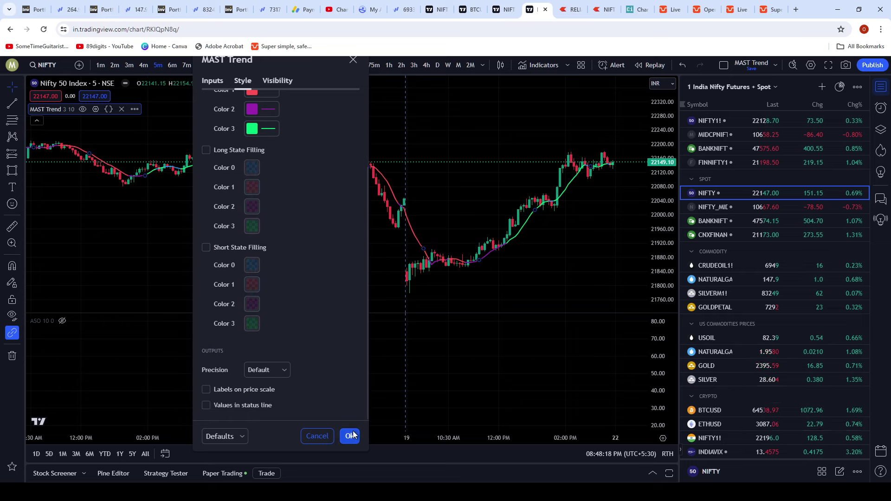
scroll(286, 285, up, 3)
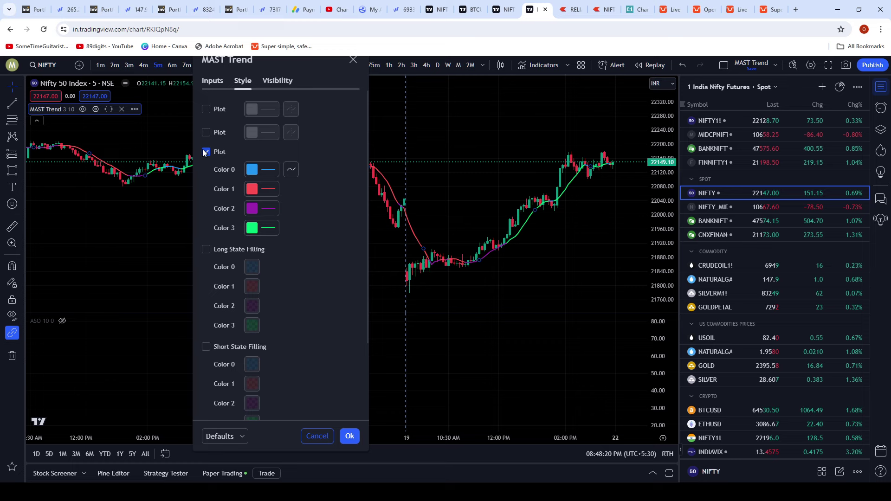
Review MAST Trend inputs (Multp 3, Len 10) and confirm the style settings
click(212, 81)
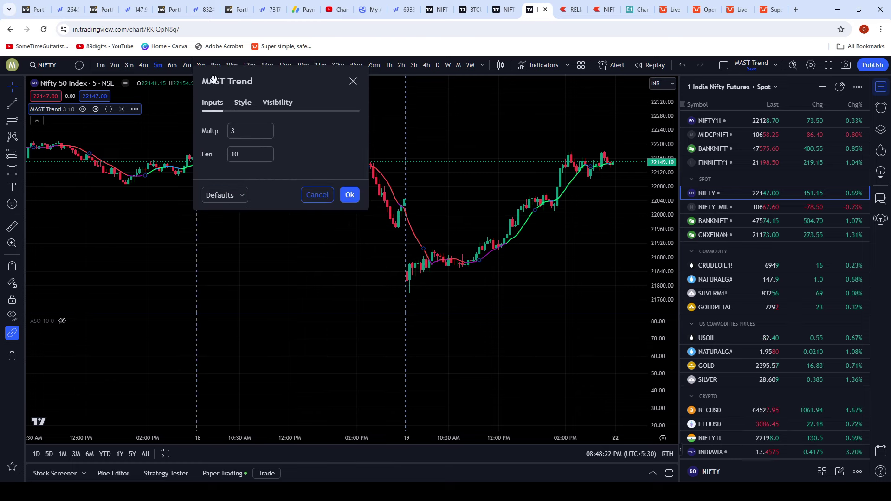
click(243, 102)
scroll(297, 280, down, 3)
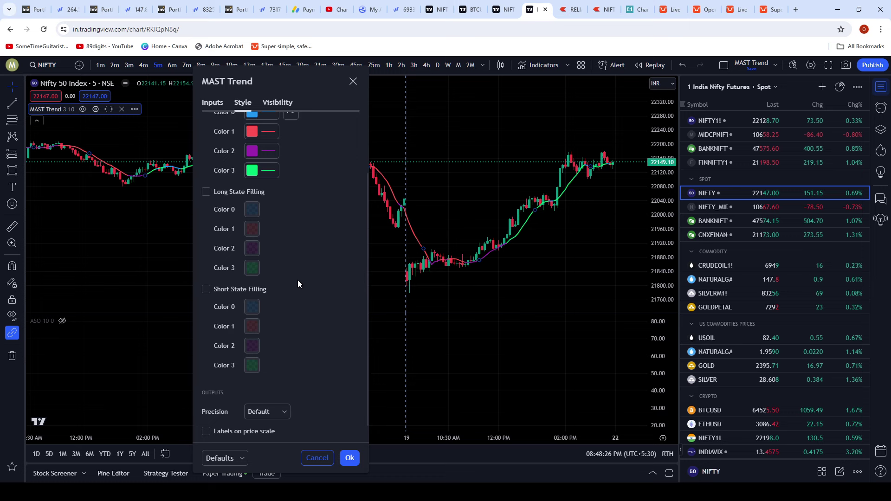
click(349, 458)
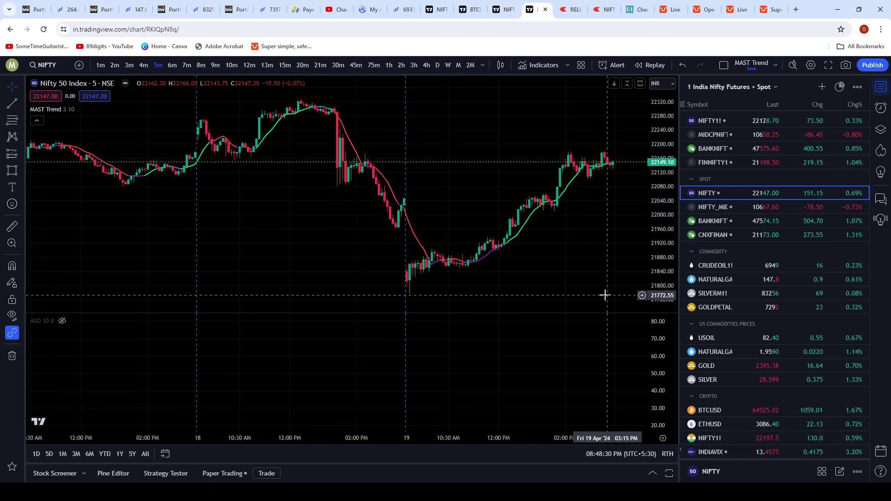
Pan back to mid-April data, reset the chart view, and unhide the ASO oscillator
drag(287, 219, 419, 213)
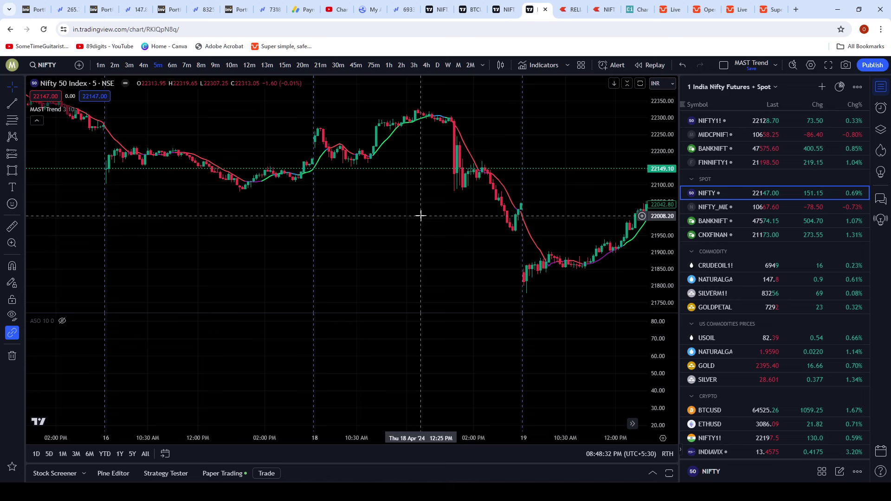
drag(219, 221, 280, 222)
right_click(369, 127)
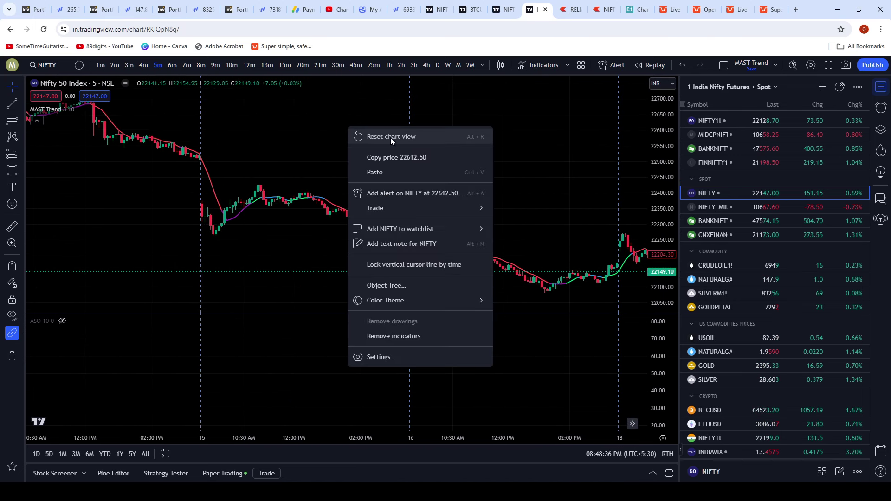
click(391, 137)
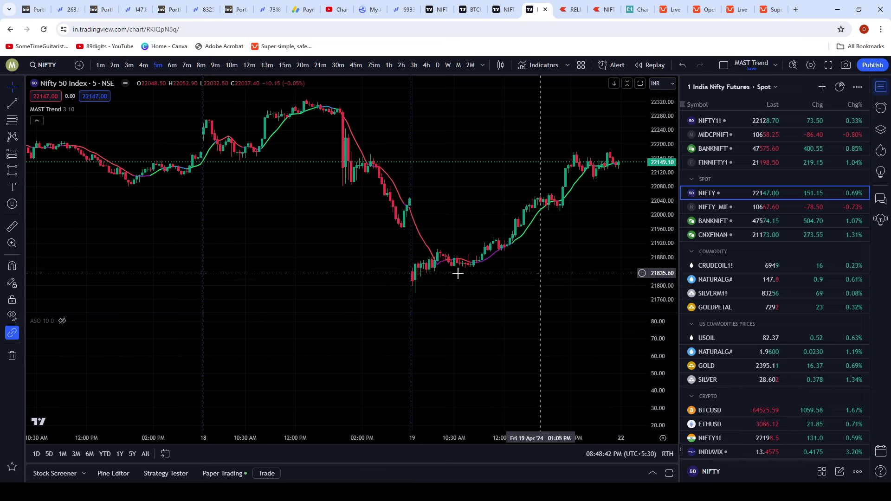
click(62, 321)
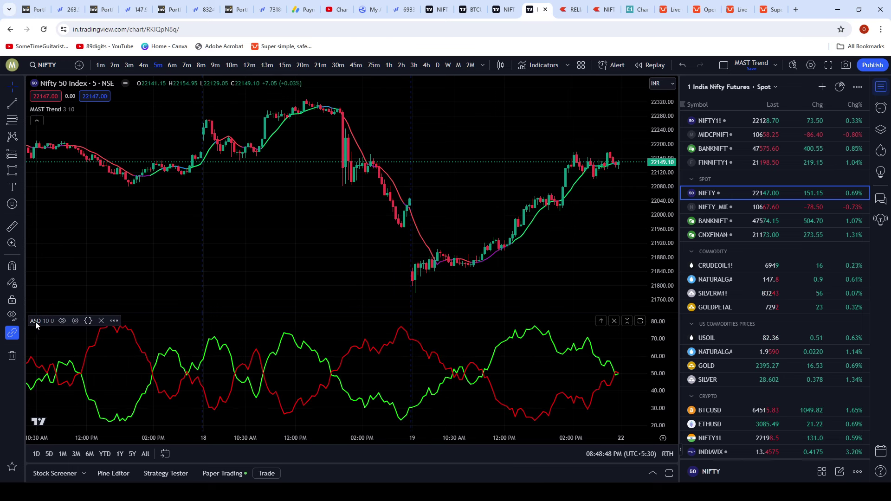
Open the About this script page for the Average Sentiment Oscillator from its legend menu
click(114, 321)
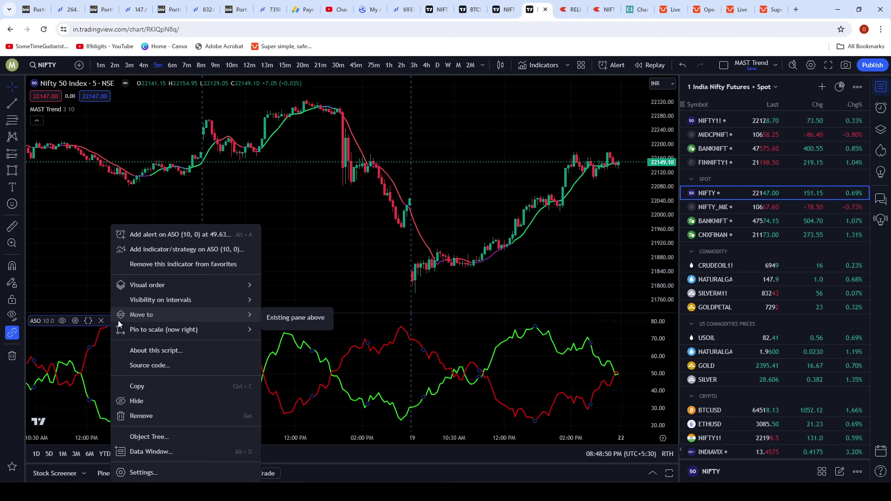
mouse_move(182, 308)
click(179, 351)
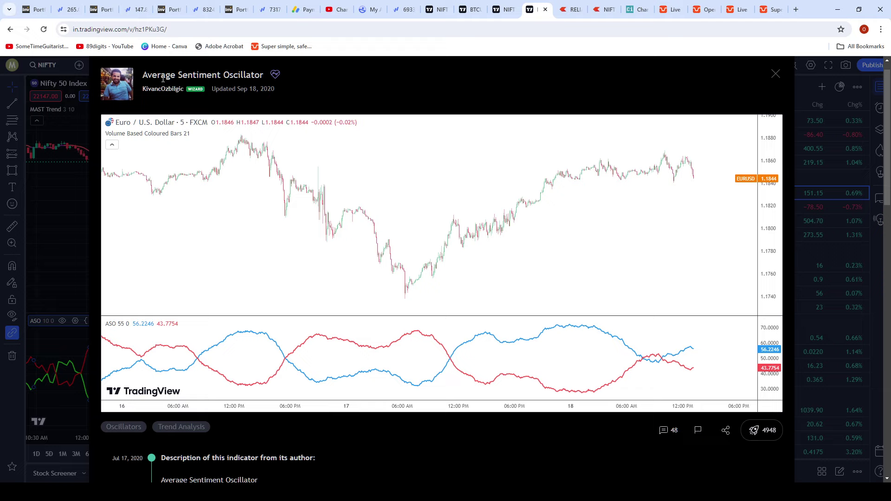
Close the script page, review the ASO Inputs and Style tabs, and cancel without changes
click(776, 75)
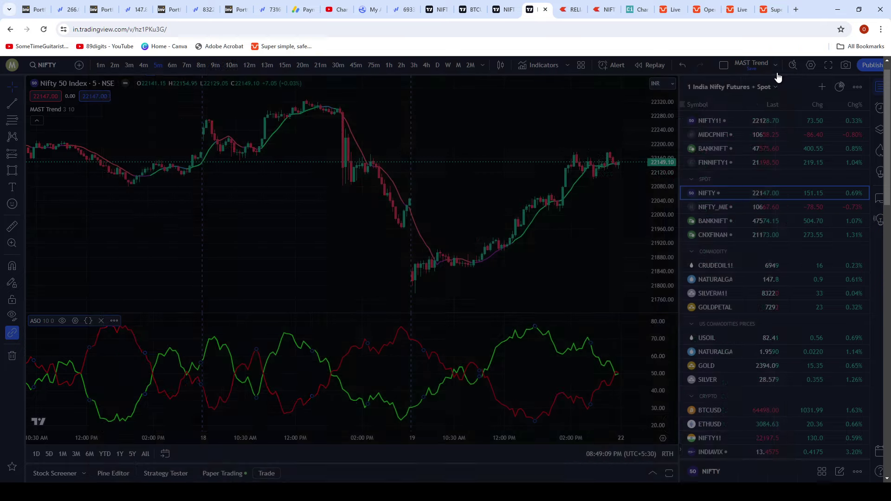
click(76, 321)
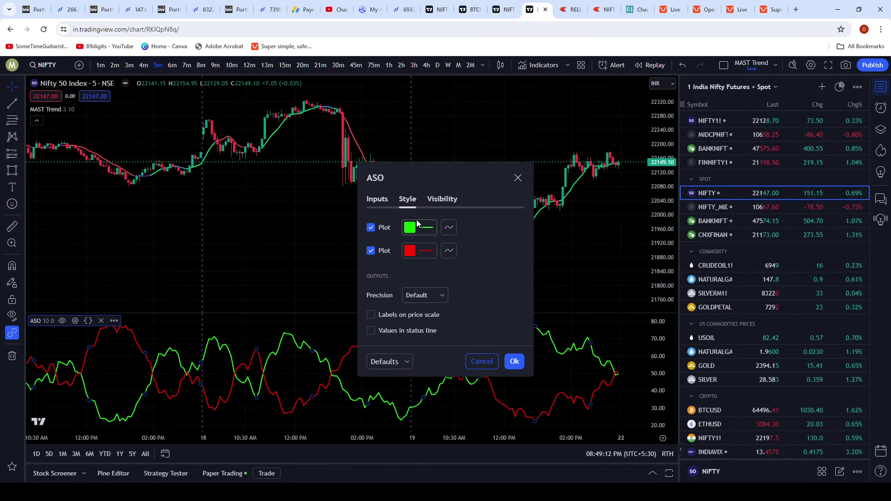
click(378, 202)
click(406, 201)
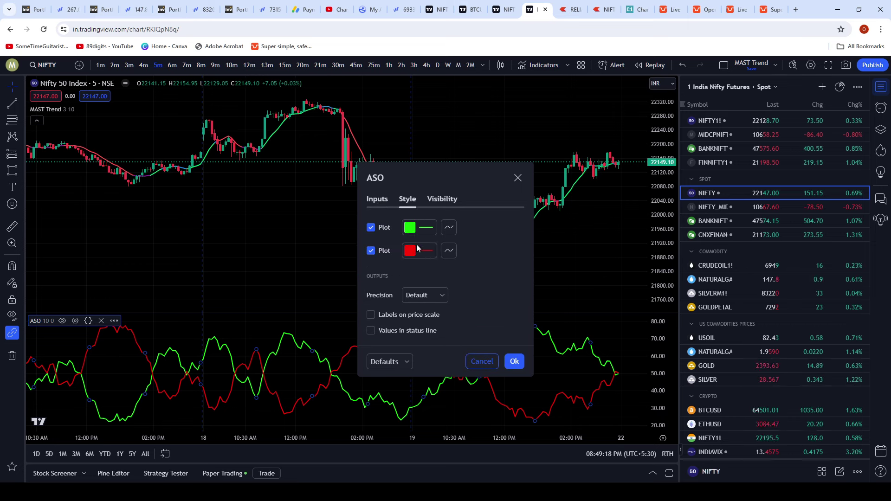
click(483, 363)
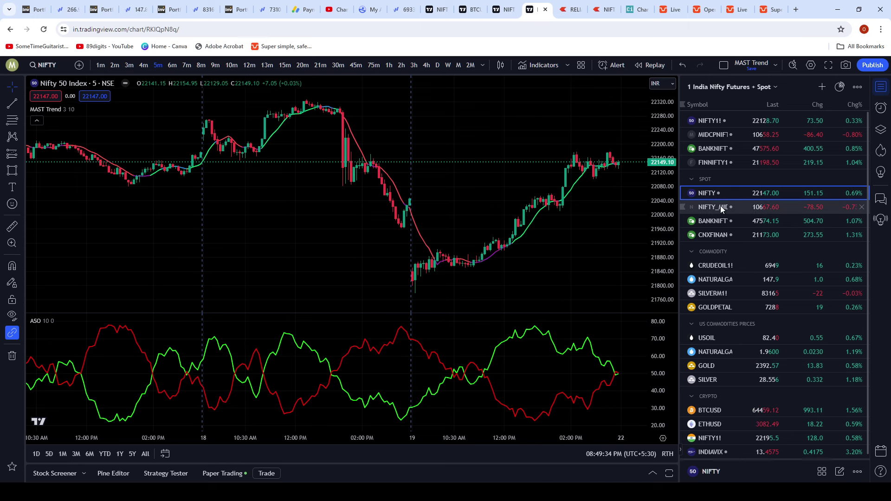
Switch the chart to BANKNIFTY from the watchlist
click(720, 222)
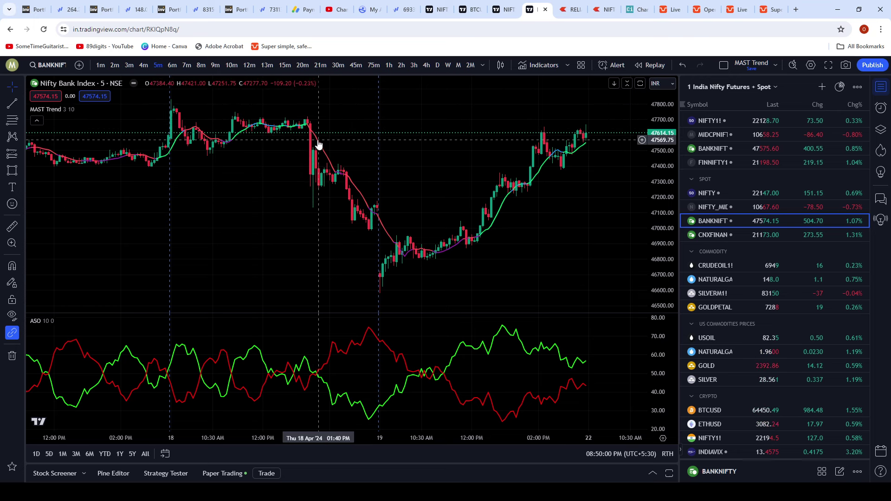
Switch the chart through CNXFINANCE and NIFTY_MID_SELECT, then back to NIFTY
click(786, 238)
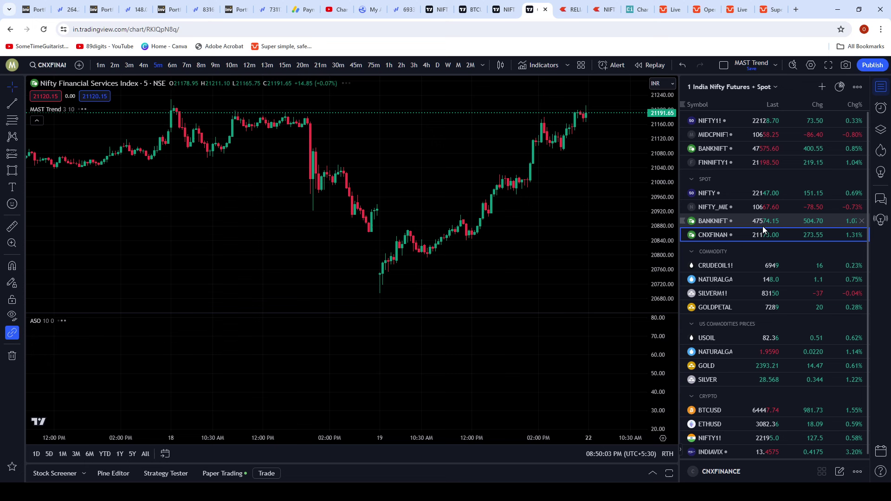
click(740, 203)
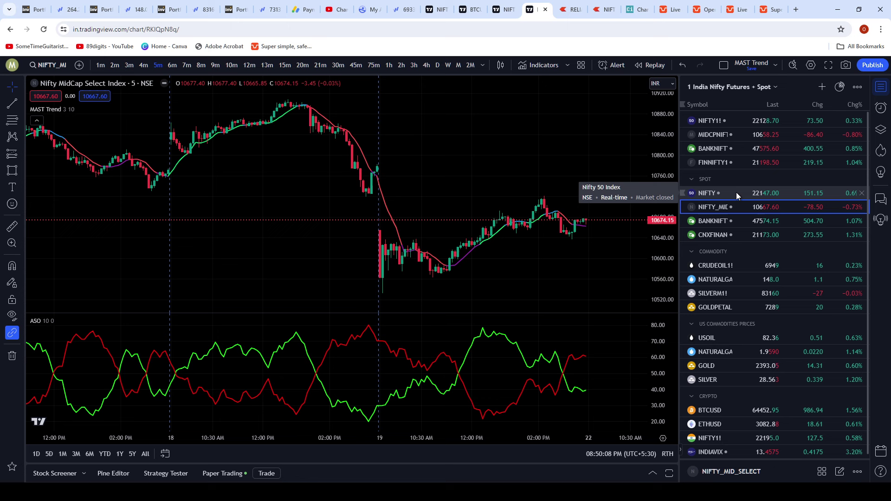
click(736, 192)
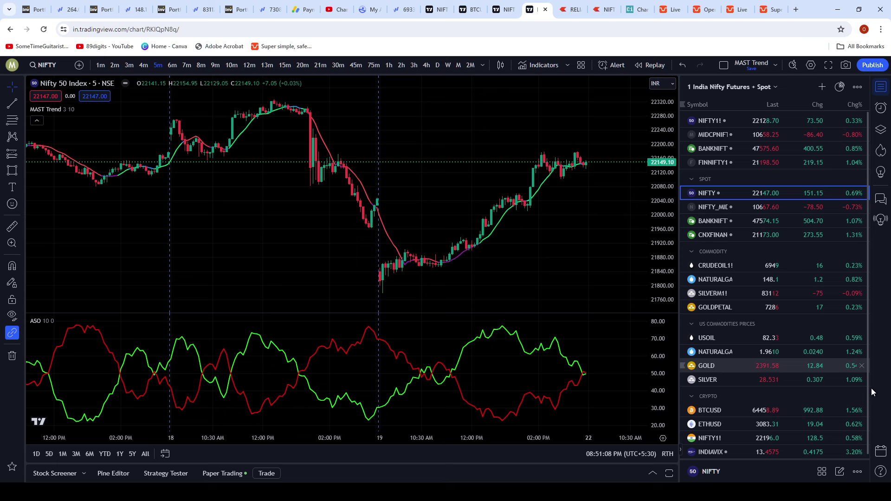
click(740, 263)
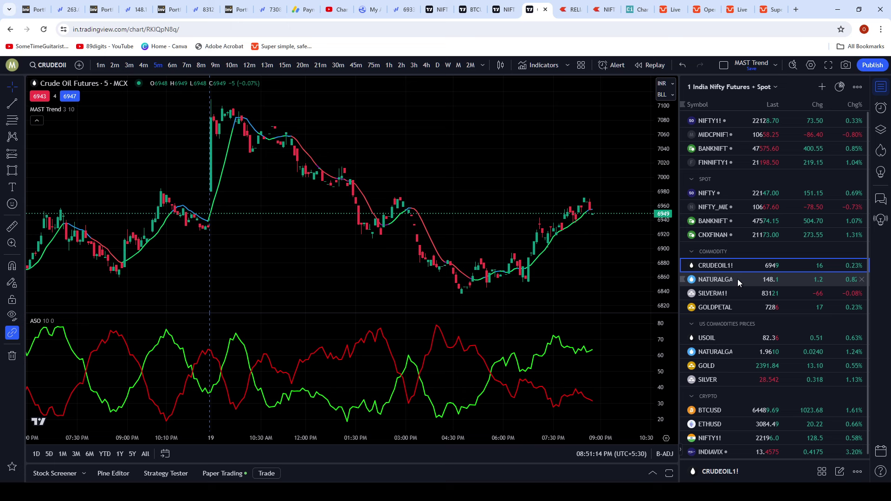
click(728, 342)
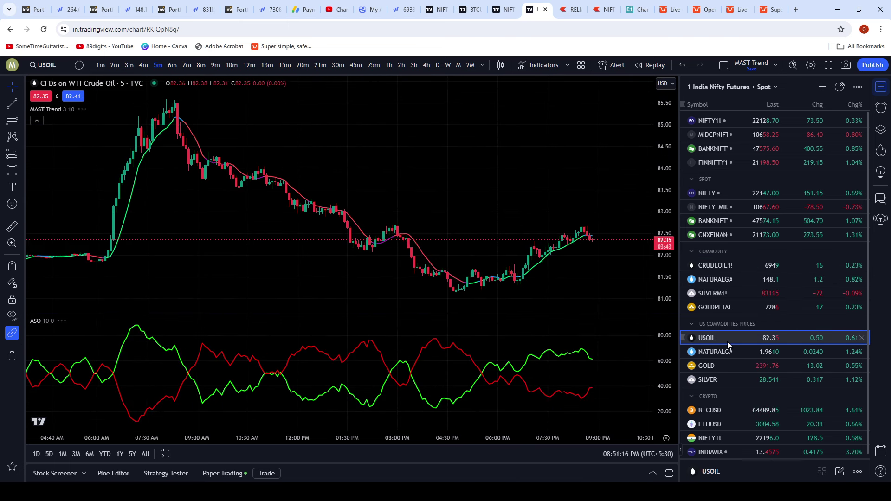
click(724, 351)
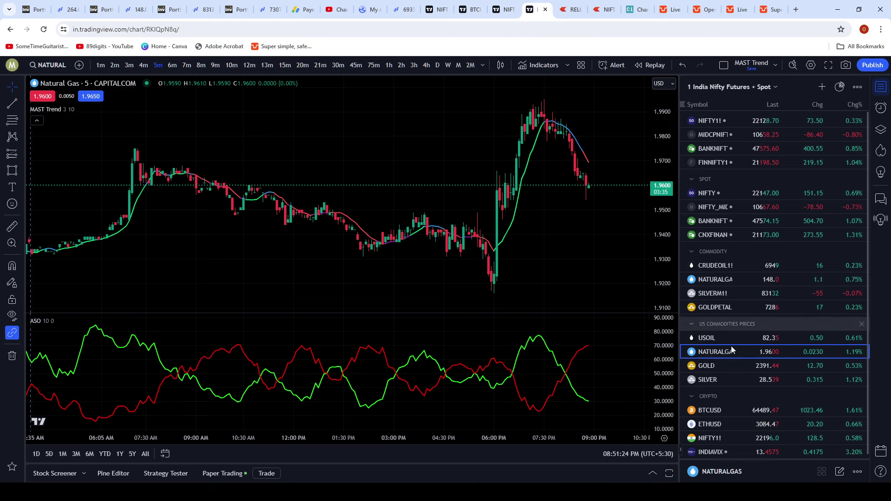
click(724, 411)
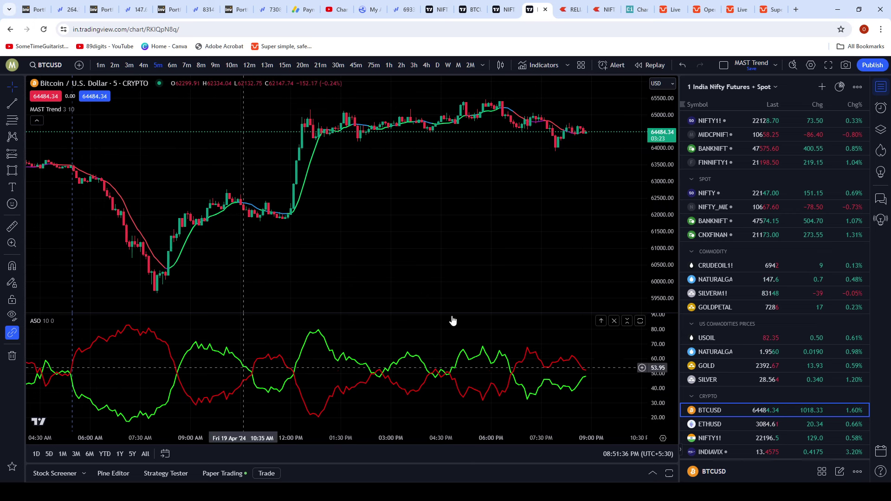
click(758, 200)
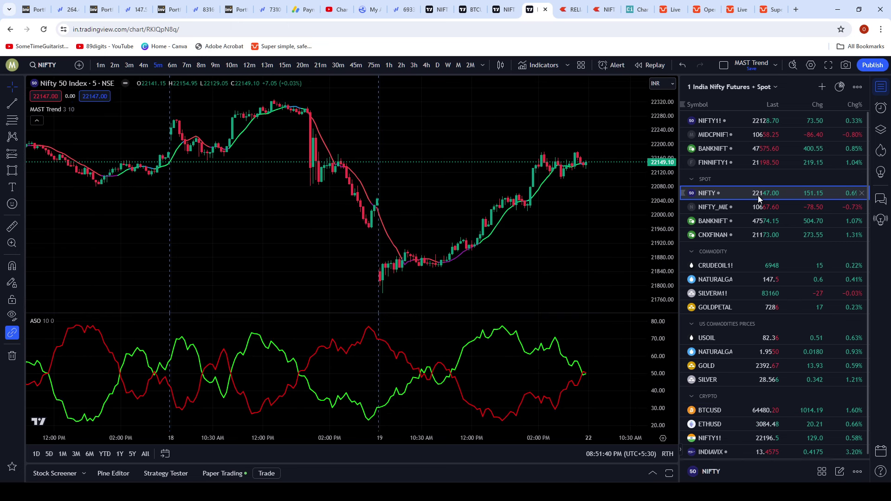